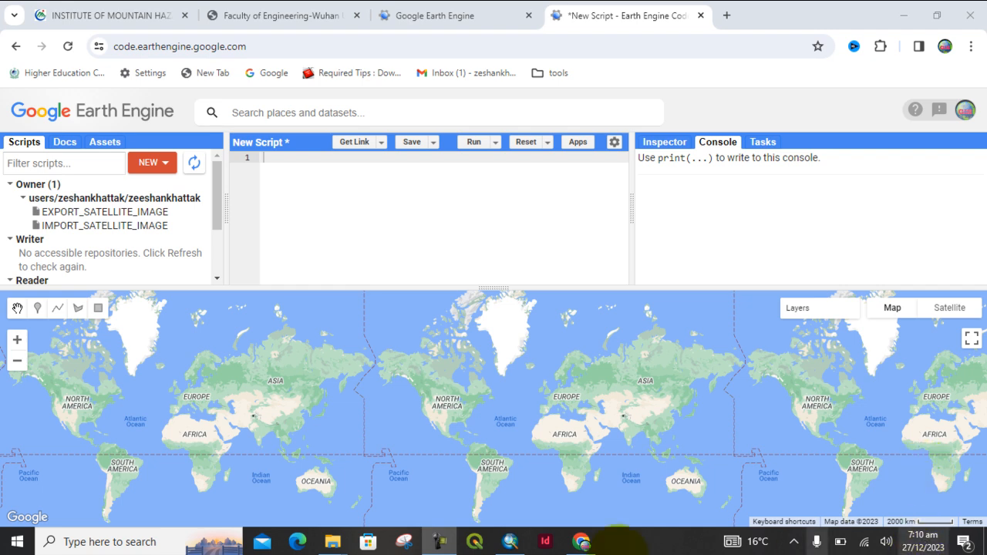
Switch to ArcMap to view the KPK shapefile, and return to the Earth Engine Code Editor in Chrome.
click(510, 542)
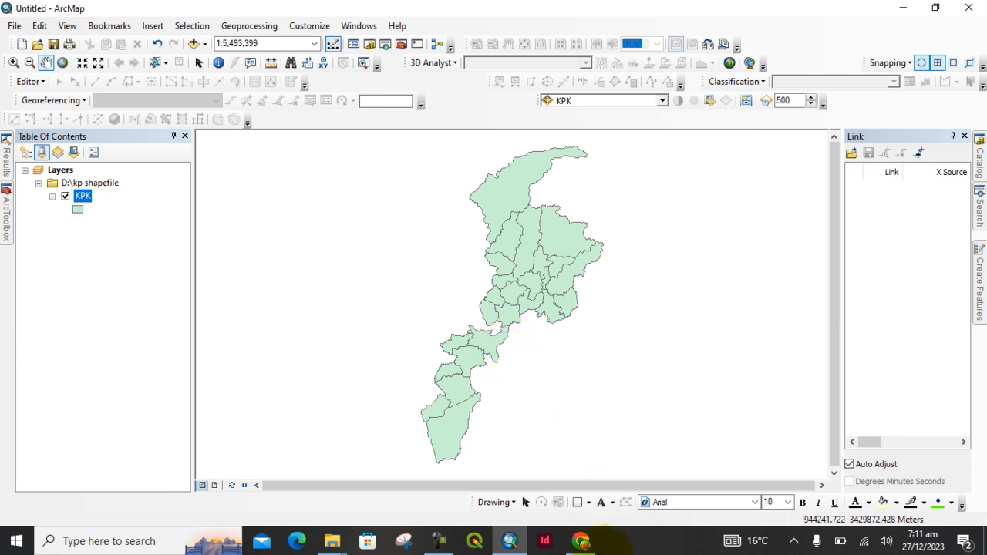
click(580, 542)
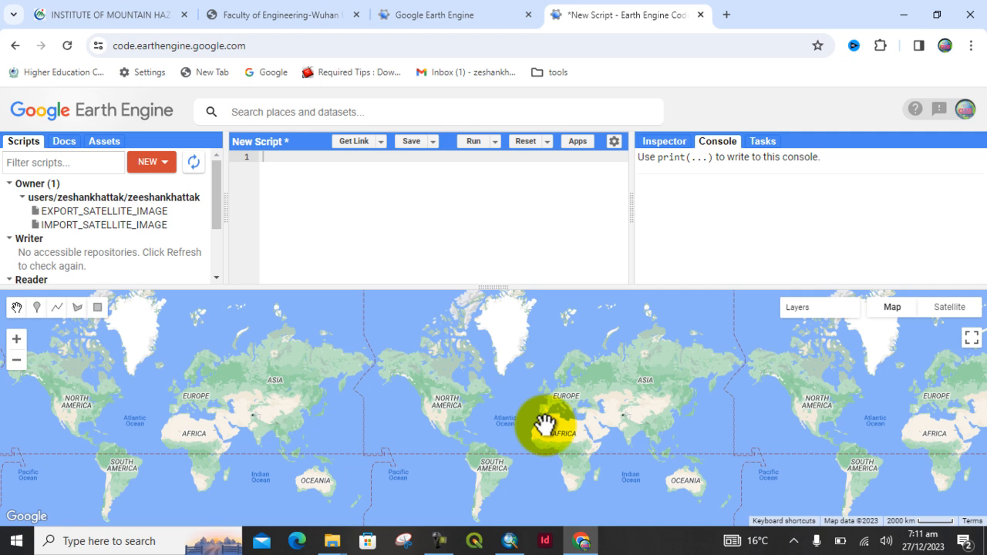
Start a new shapefile table upload from the Earth Engine assets.
click(100, 145)
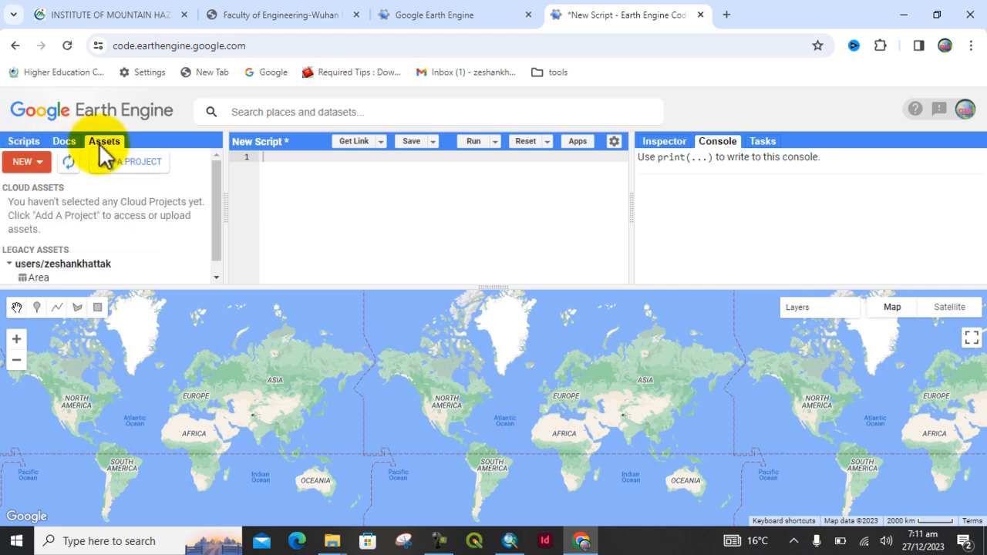
click(23, 168)
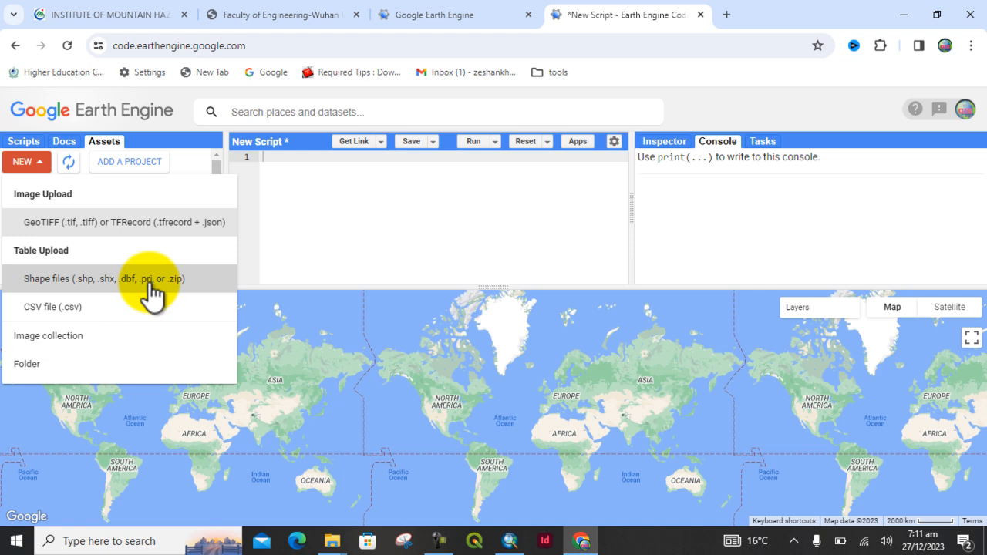
click(106, 279)
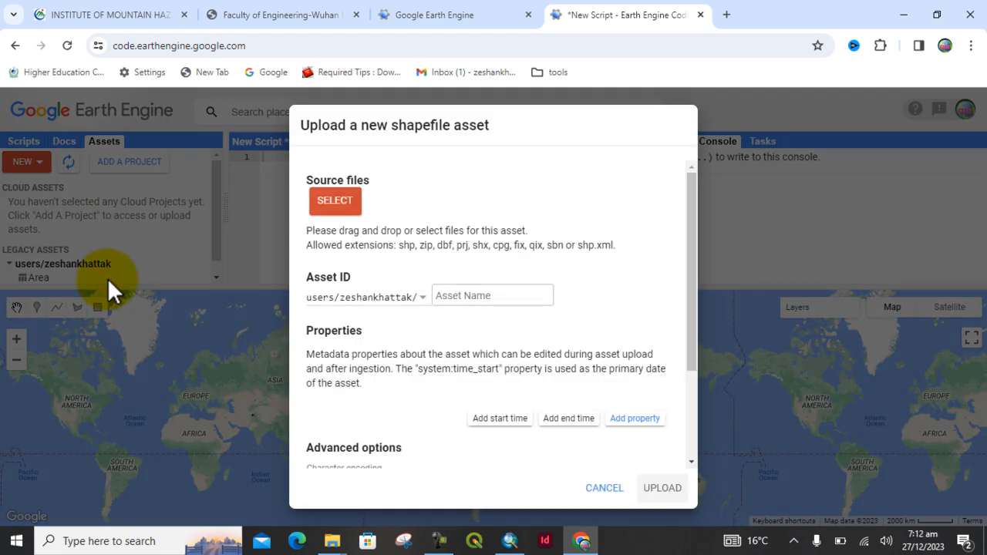
click(494, 295)
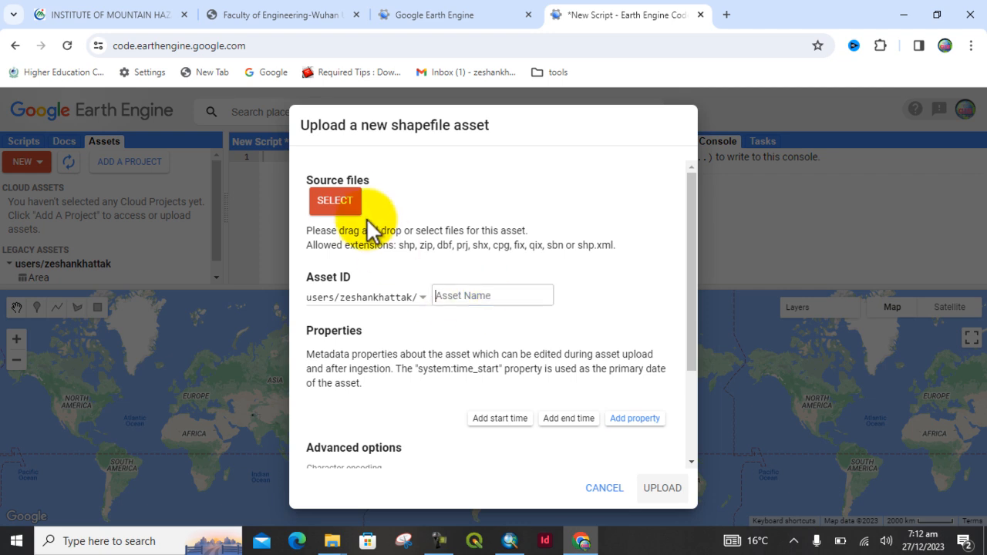
Choose KPK.shp, KPK.shx, KPK.dbf and KPK.prj from the kp shapefile folder on New Volume (D:) as the source files.
click(340, 201)
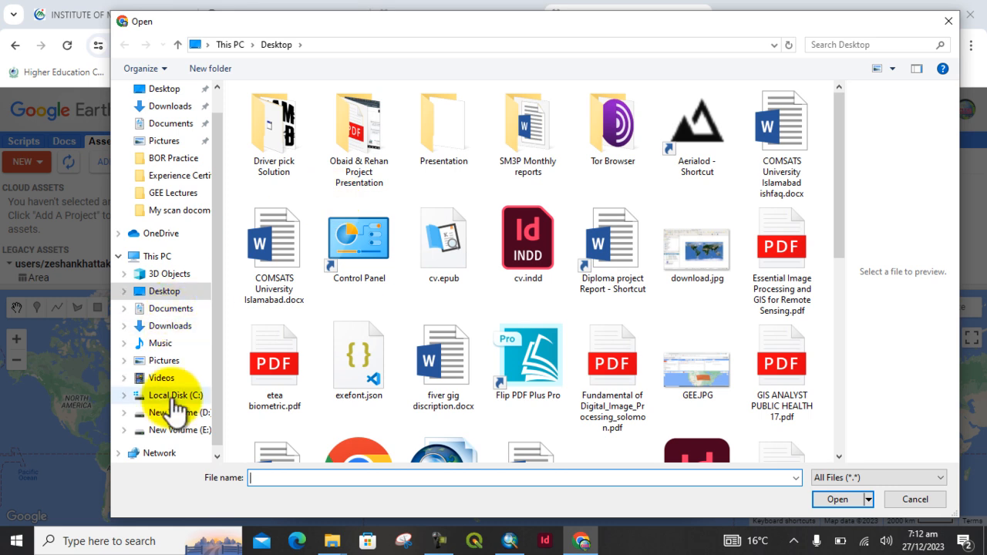
click(173, 414)
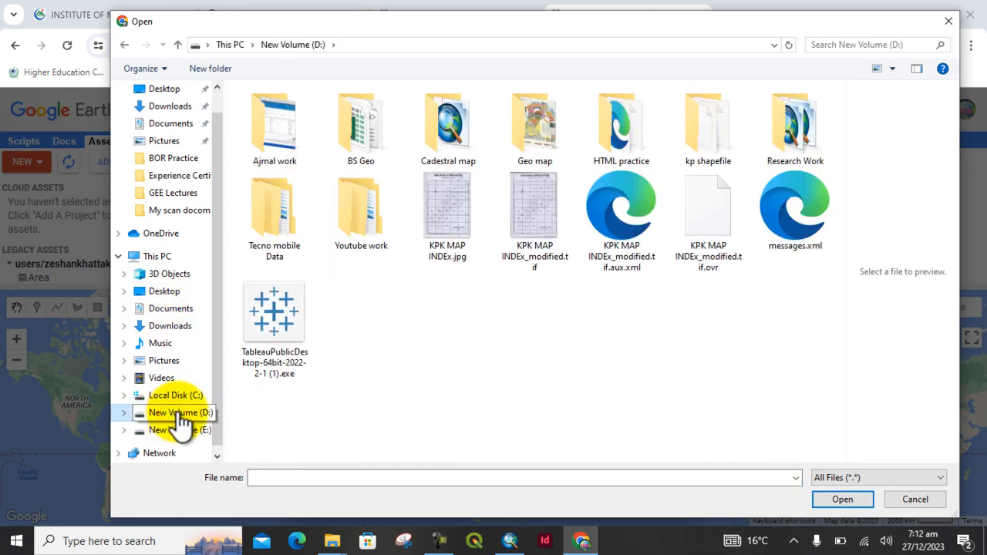
click(709, 132)
double_click(710, 131)
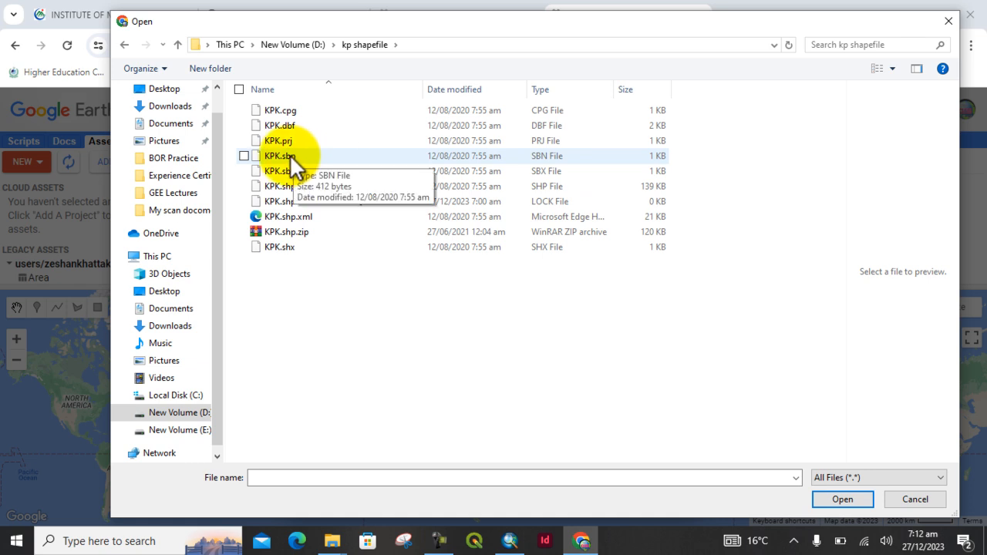
click(240, 186)
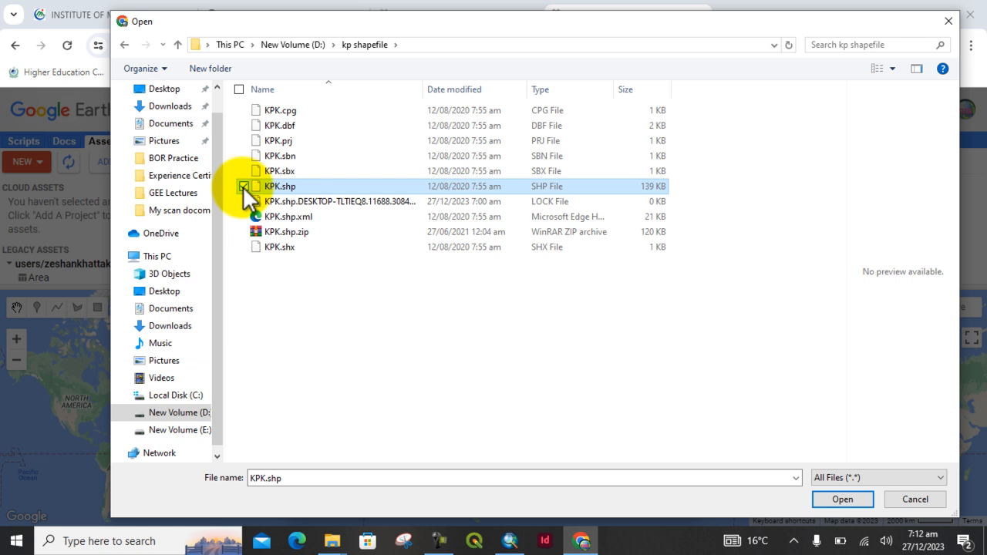
click(243, 247)
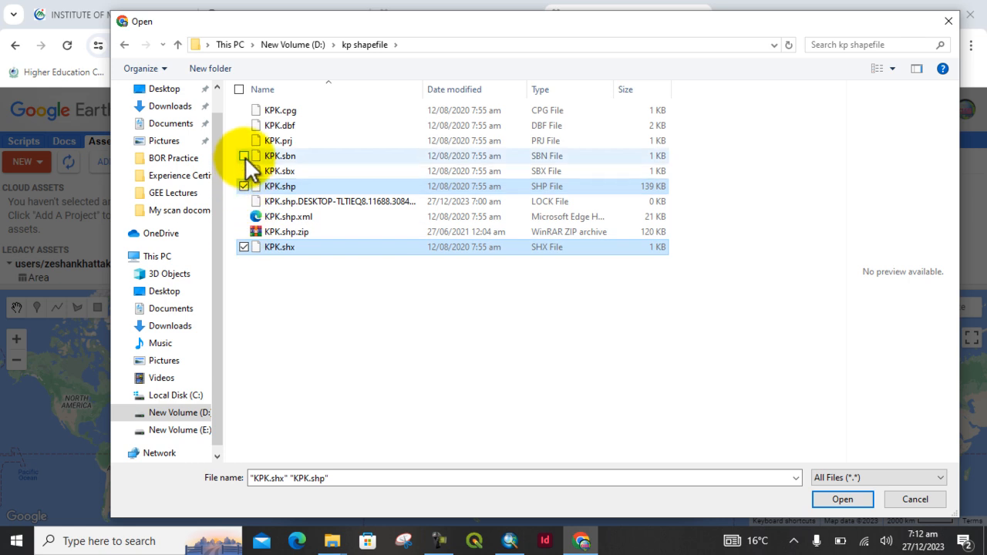
click(244, 125)
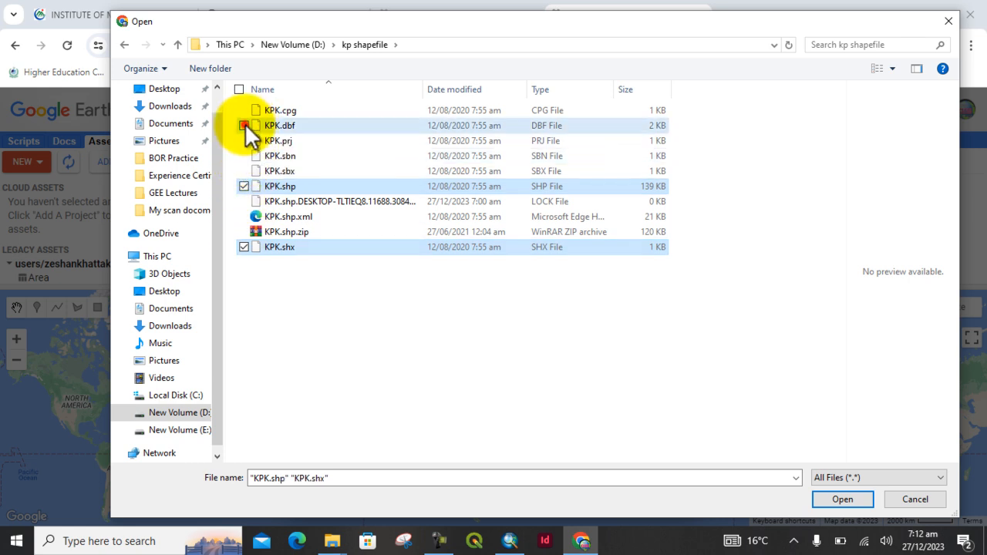
click(244, 138)
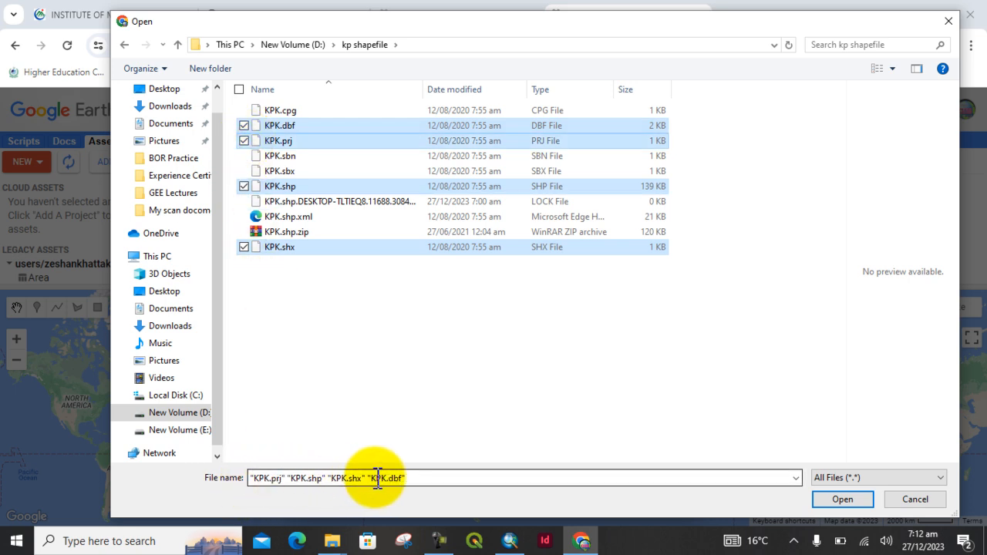
click(826, 499)
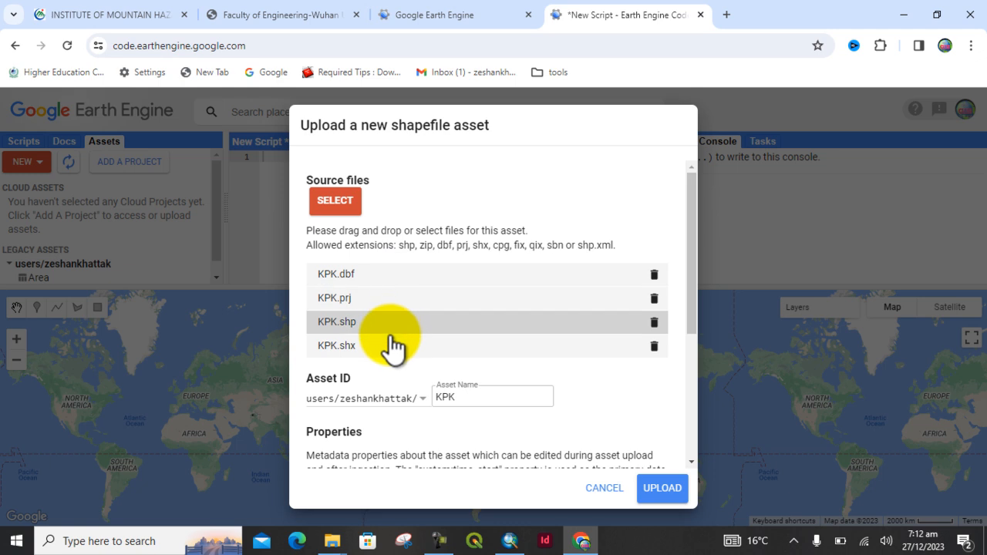
Upload the shapefile as asset KPK, check its ingestion task and refresh the asset list.
click(665, 494)
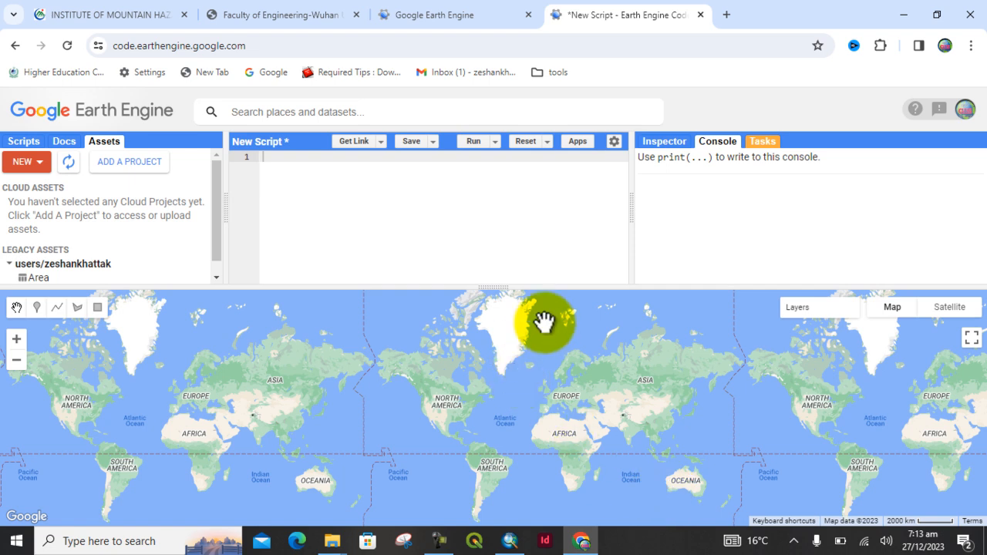
click(763, 144)
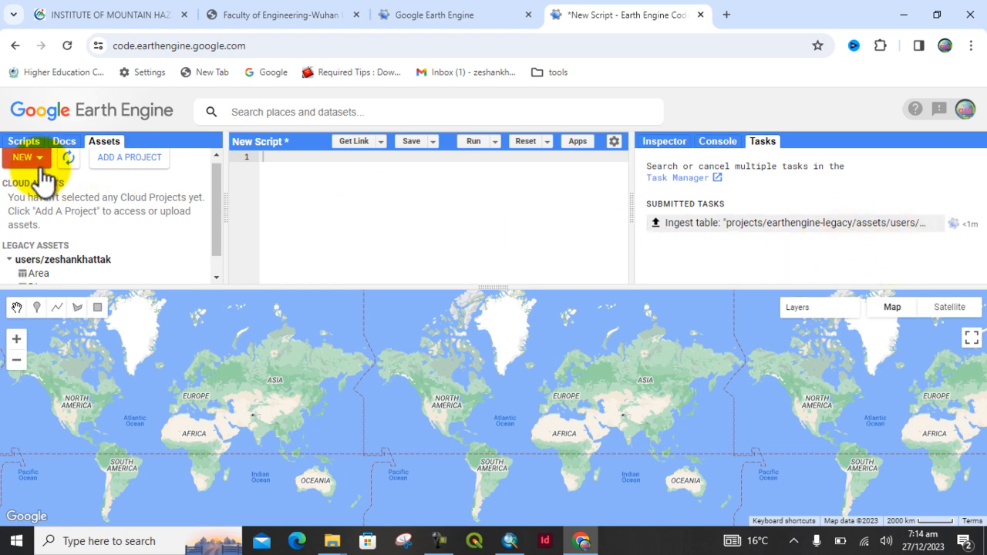
click(70, 162)
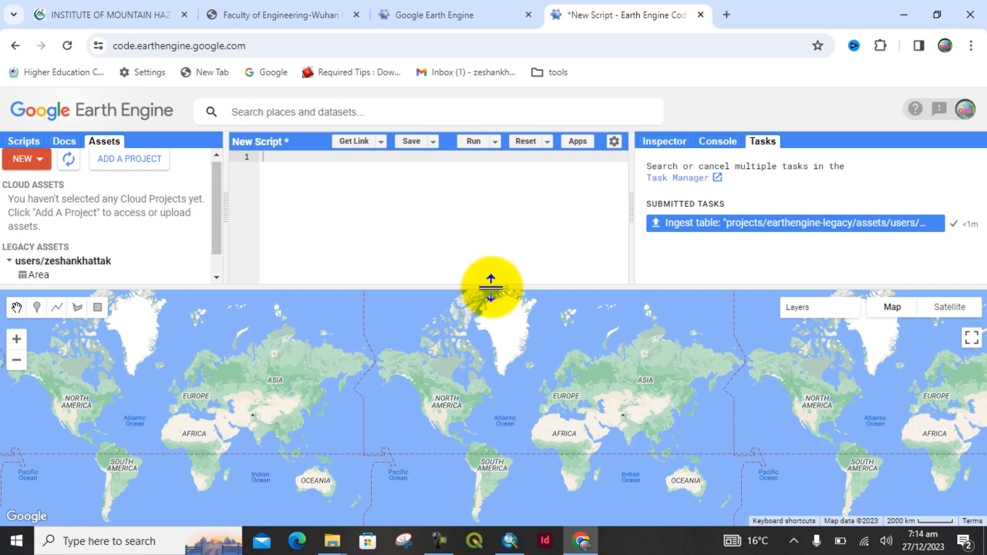
Enlarge the upper panes to reveal the full asset list and import the KPK asset into the script.
drag(491, 288, 498, 325)
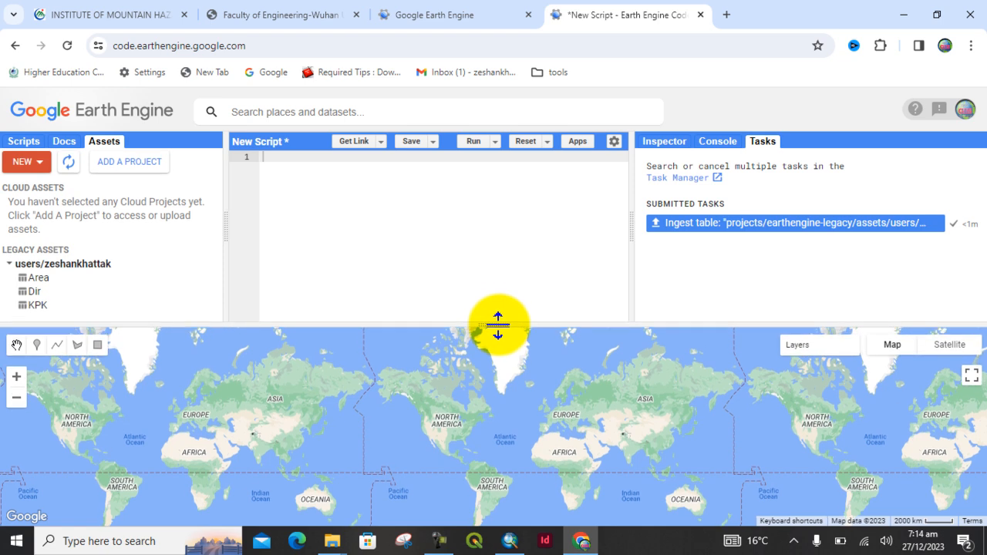
mouse_move(44, 312)
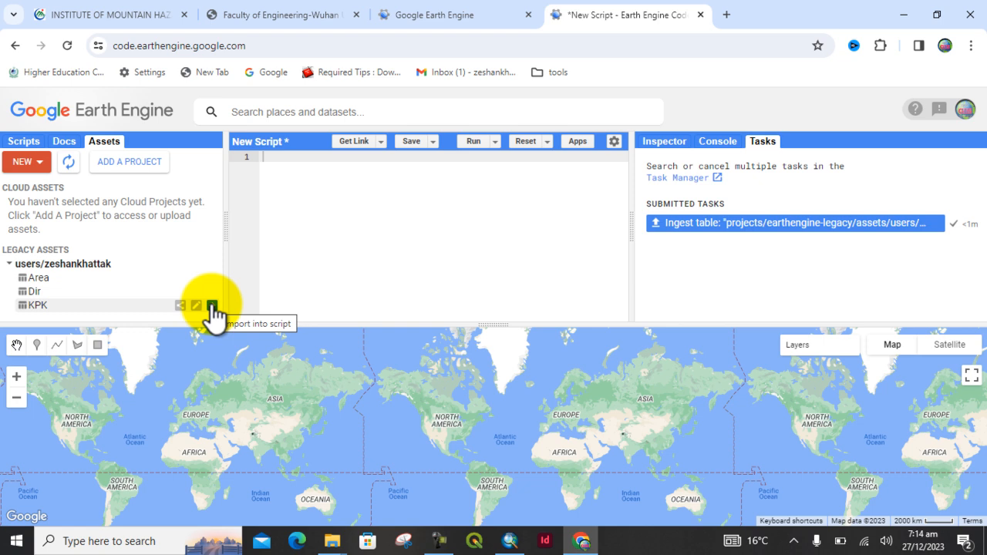
click(211, 306)
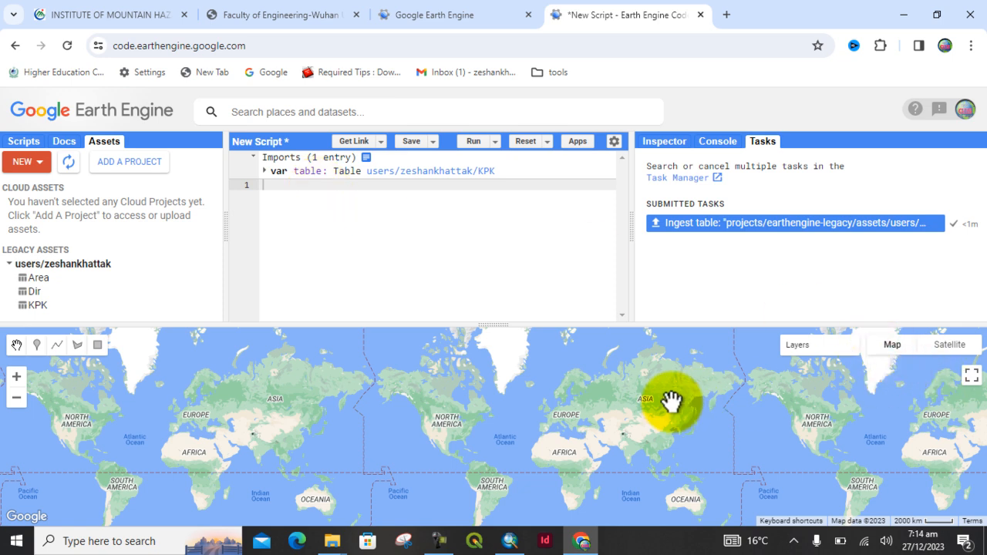
Zoom the map to northern Pakistan and hide the existing map layer.
drag(798, 422, 469, 425)
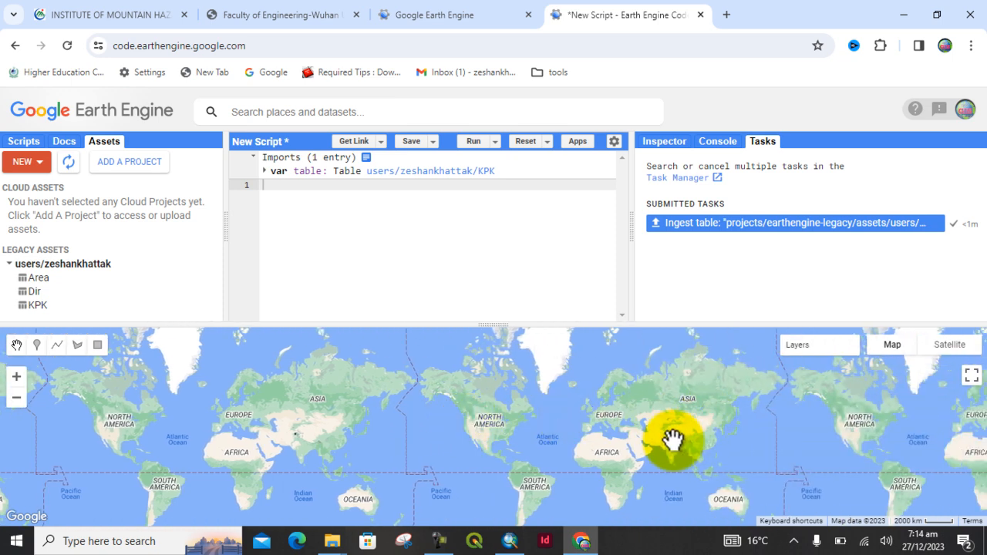
scroll(671, 441, up, 1)
scroll(672, 440, up, 1)
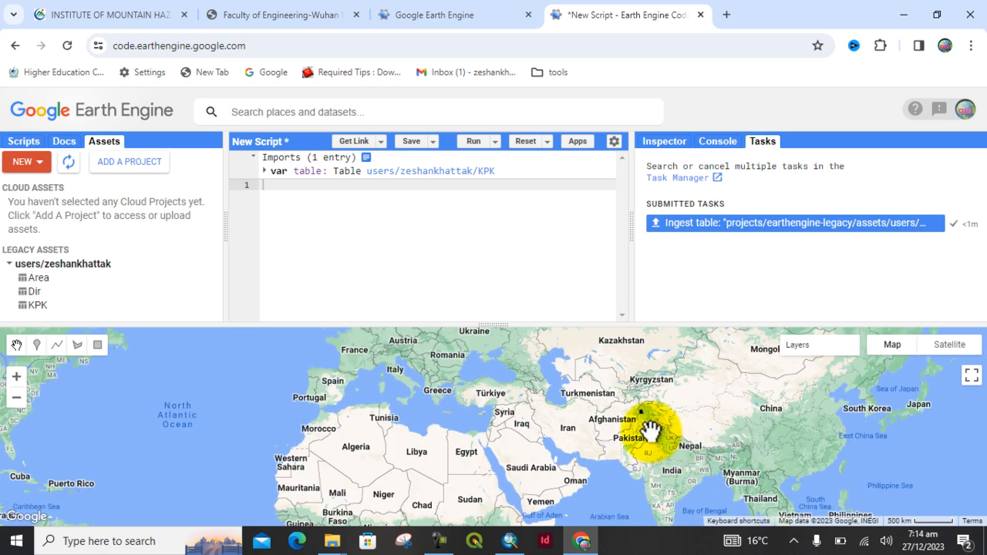
scroll(650, 430, up, 1)
scroll(650, 430, up, 1)
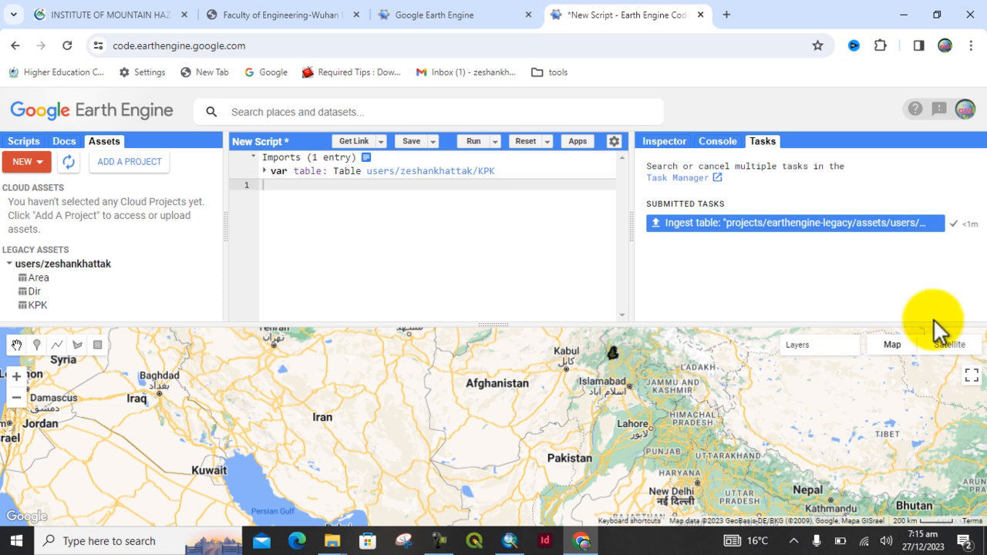
mouse_move(767, 362)
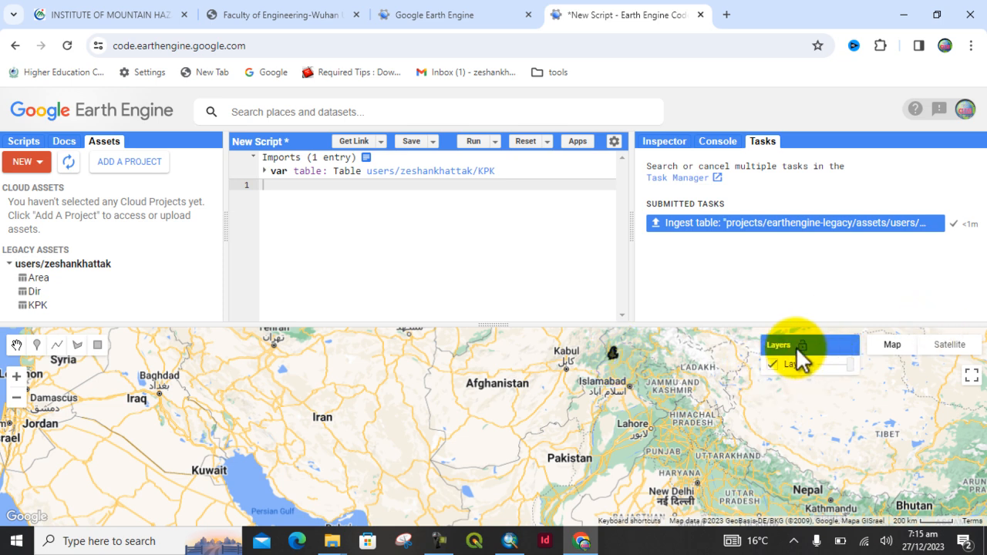
click(773, 363)
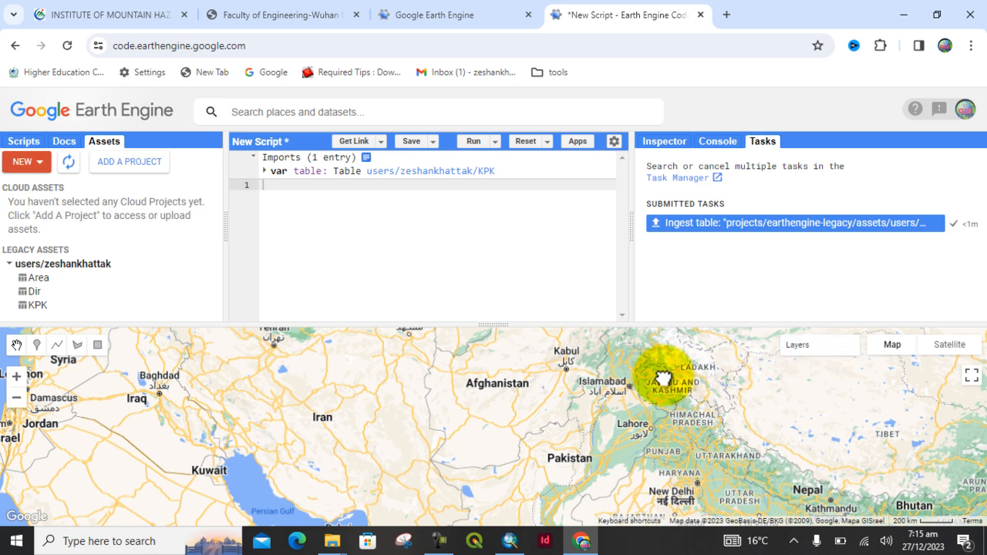
scroll(625, 367, down, 1)
scroll(629, 356, up, 2)
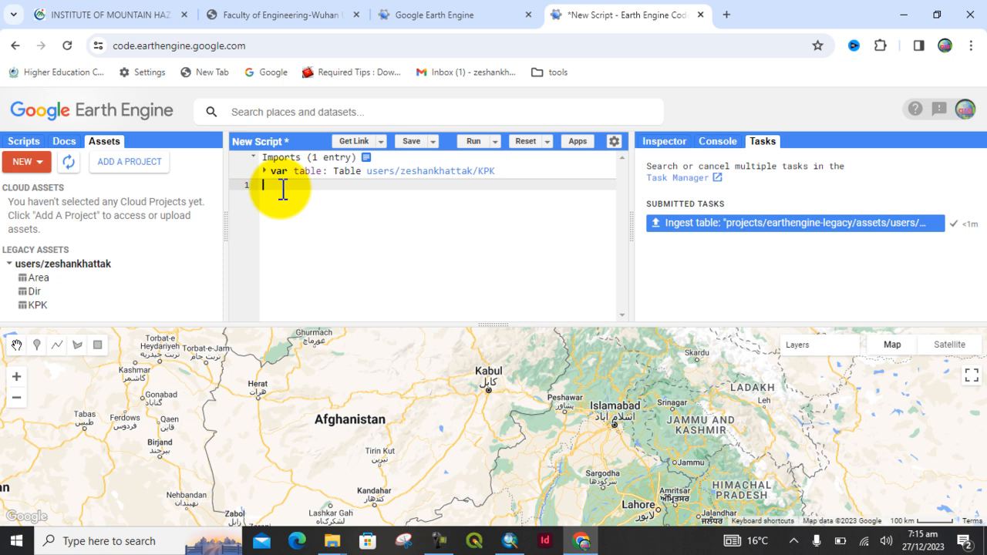
Write the script line Map.addLayer(table) to add the imported KPK table to the map.
text(map.)
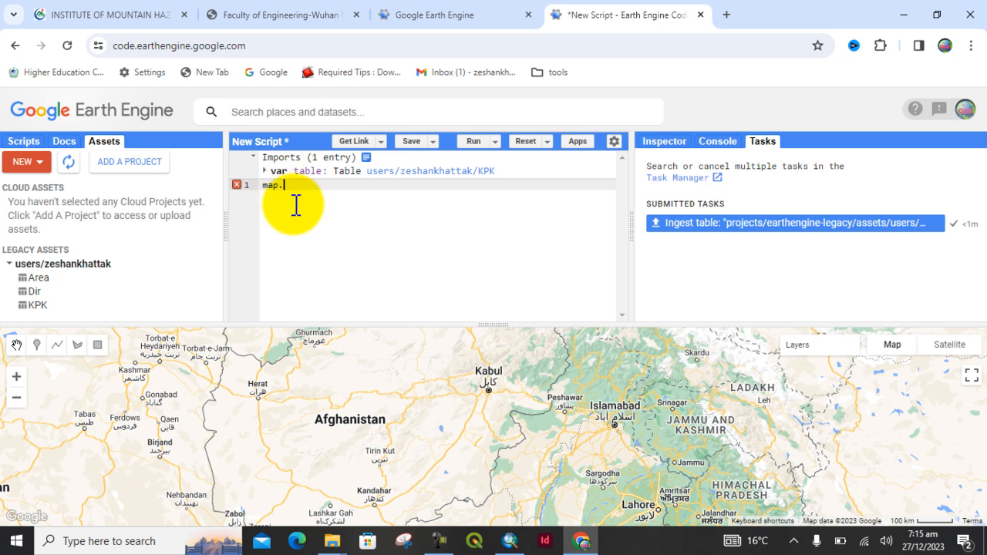
key(Left)
key(Left)
key(Left)
key(BackSpace)
text(M)
key(End)
text(addLayer()
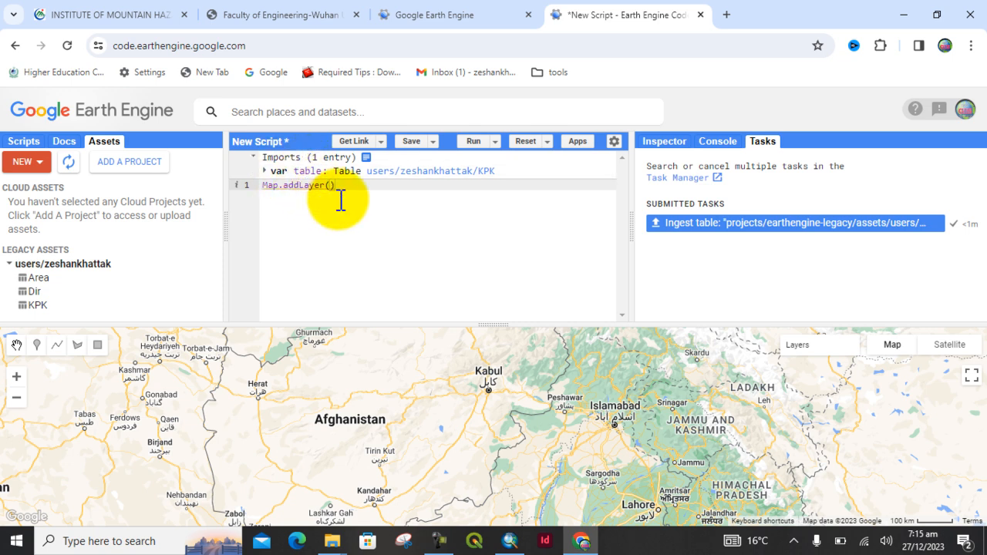
text(table)
click(378, 186)
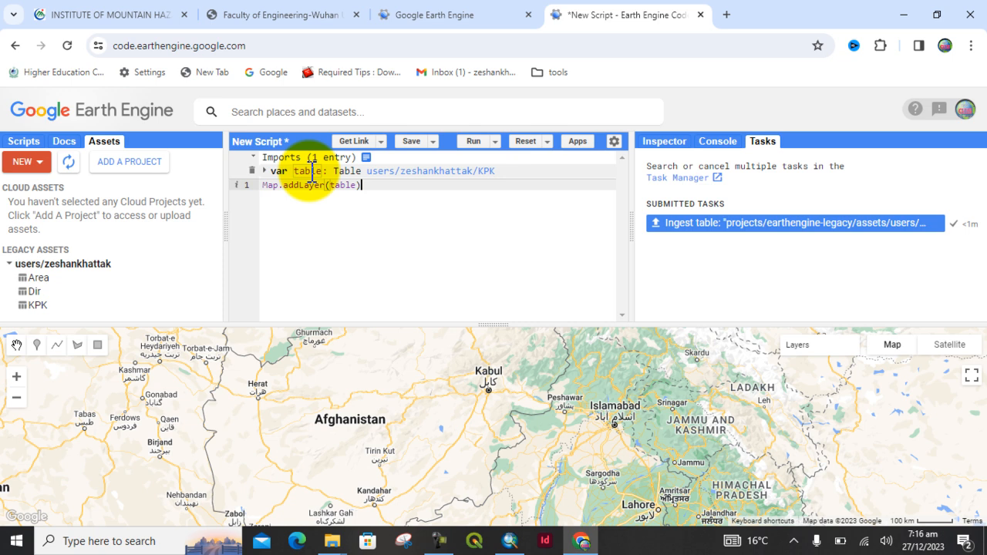
click(371, 186)
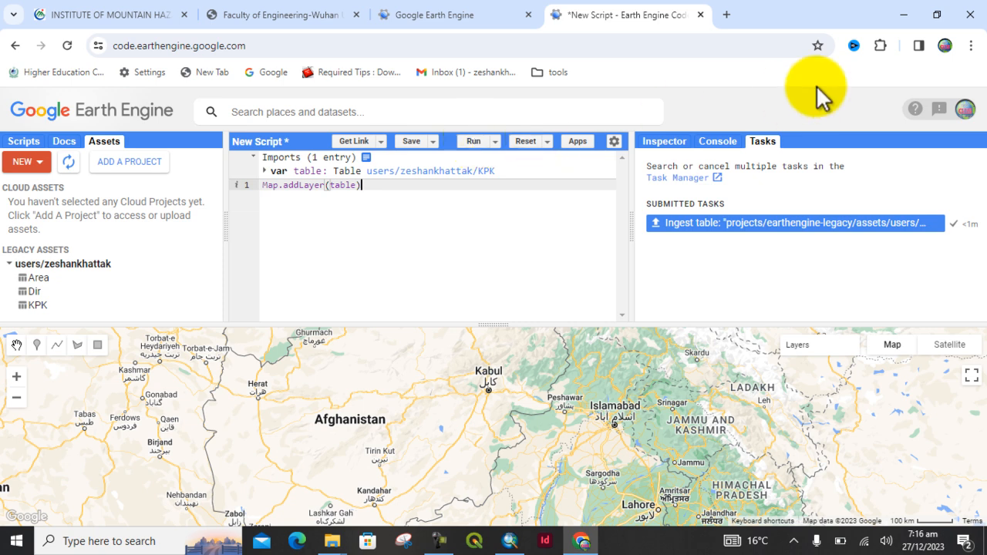
Run the script to draw the KPK table on the map, and enlarge the map area.
click(720, 144)
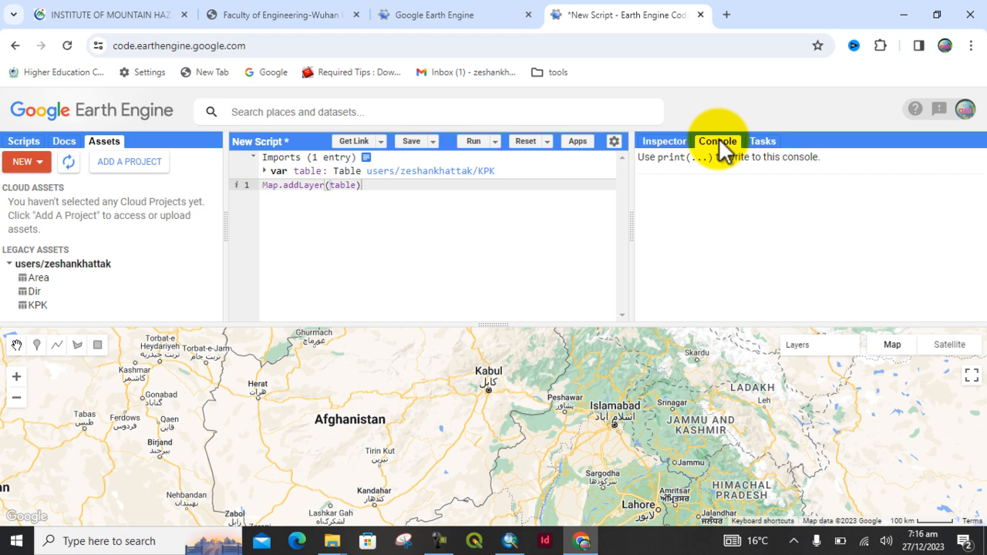
click(475, 145)
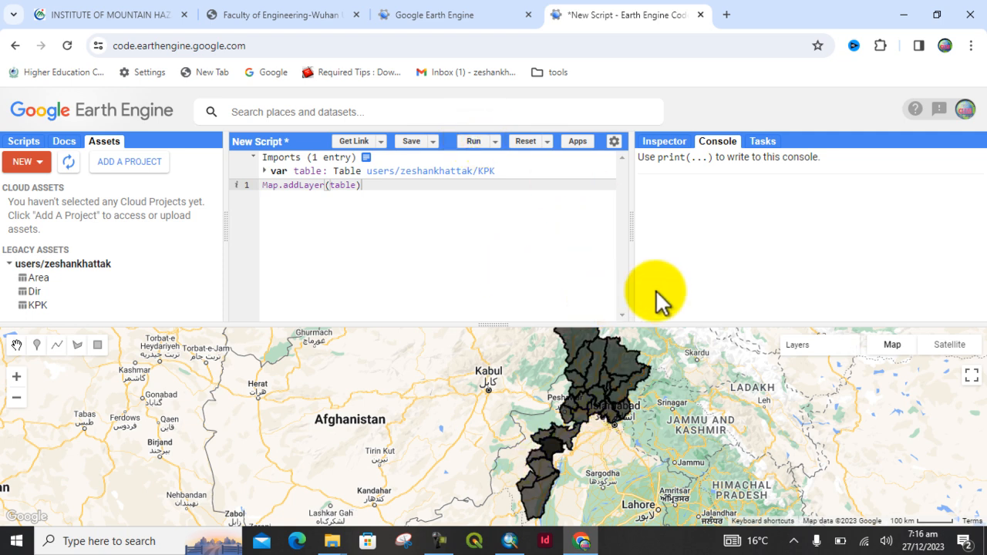
click(763, 142)
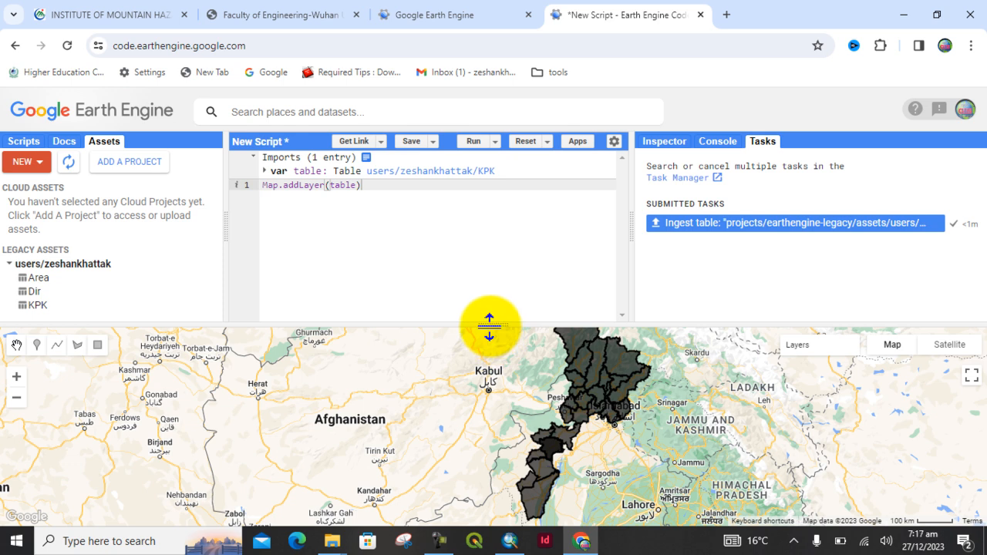
drag(489, 327, 490, 272)
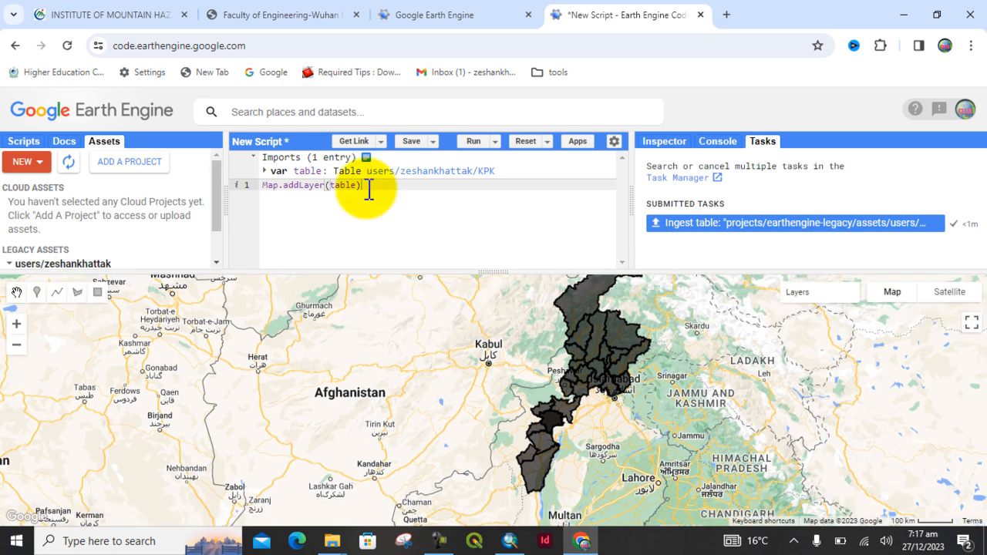